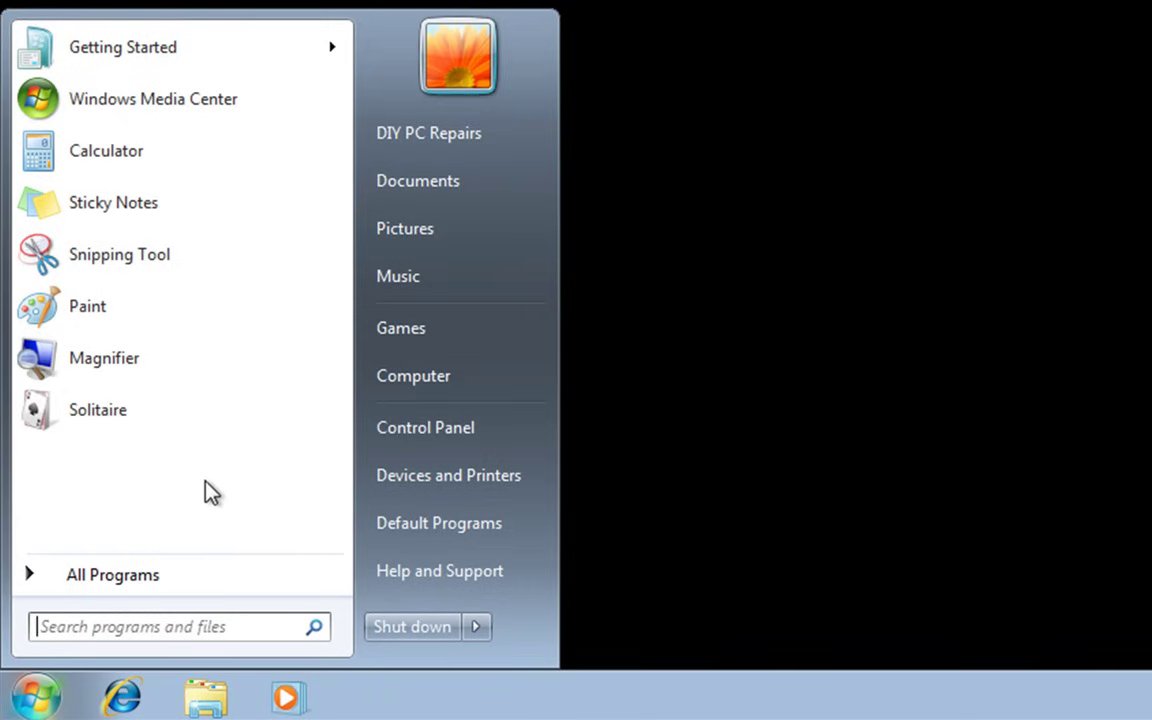
Step: Restart the computer and boot from the installation disc into Windows Setup
left_click(474, 624)
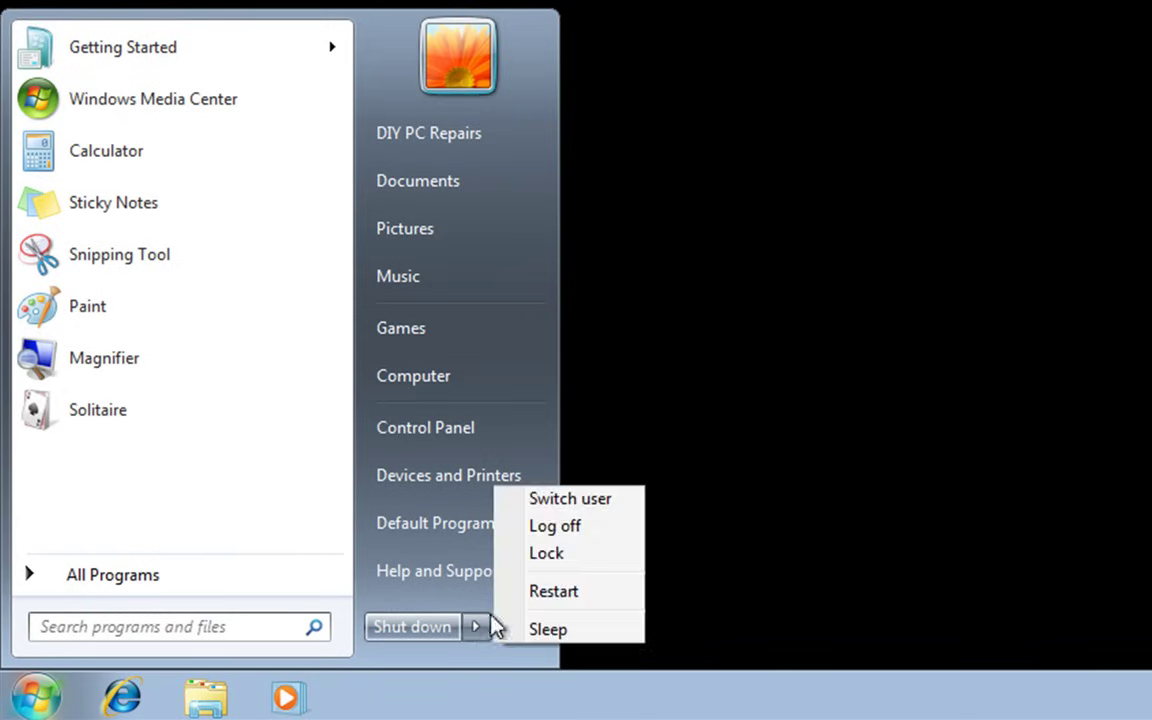
left_click(540, 592)
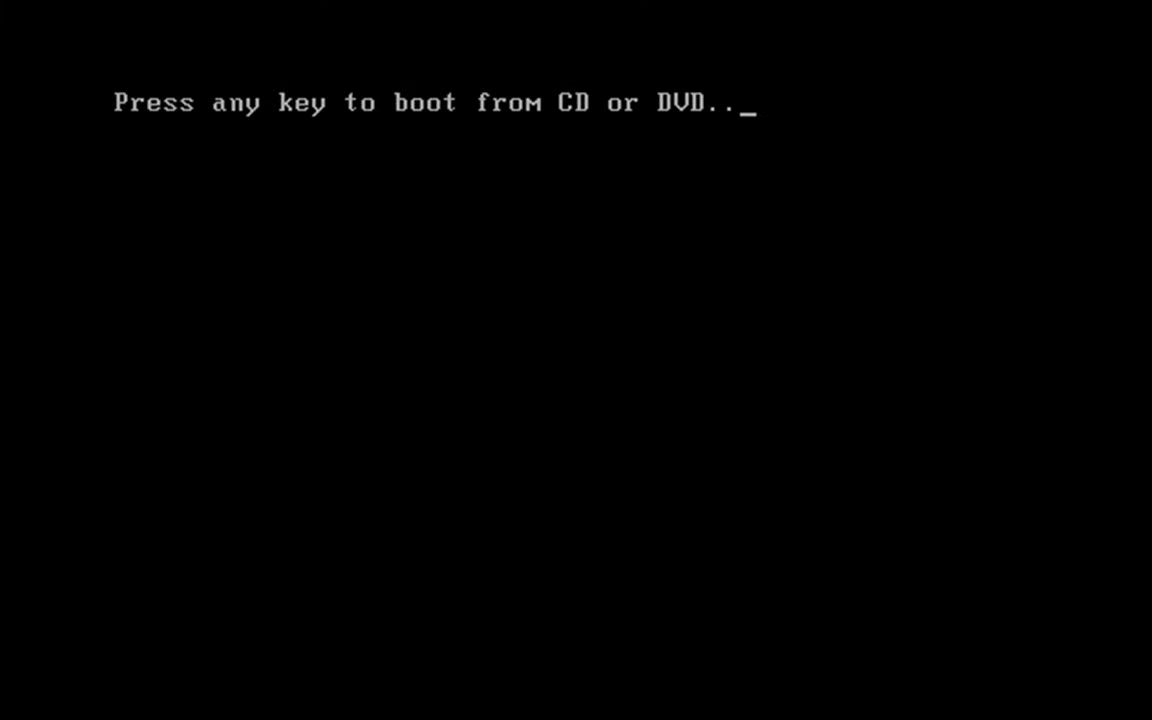
key("Return")
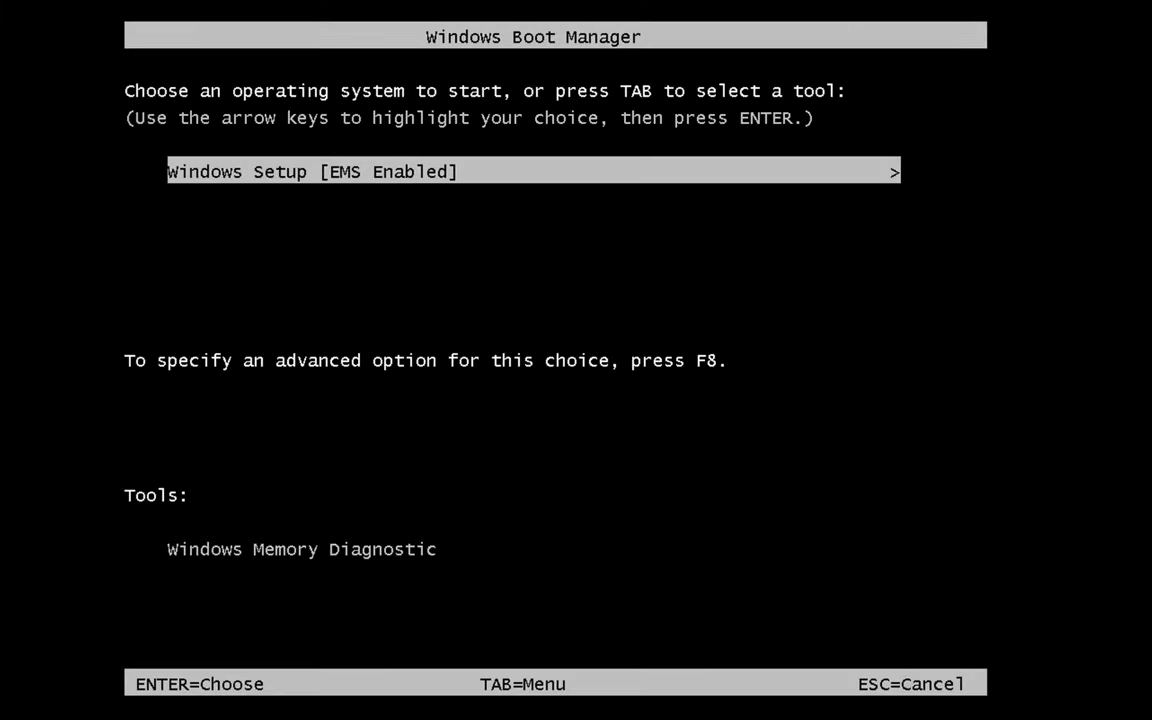
key("Return")
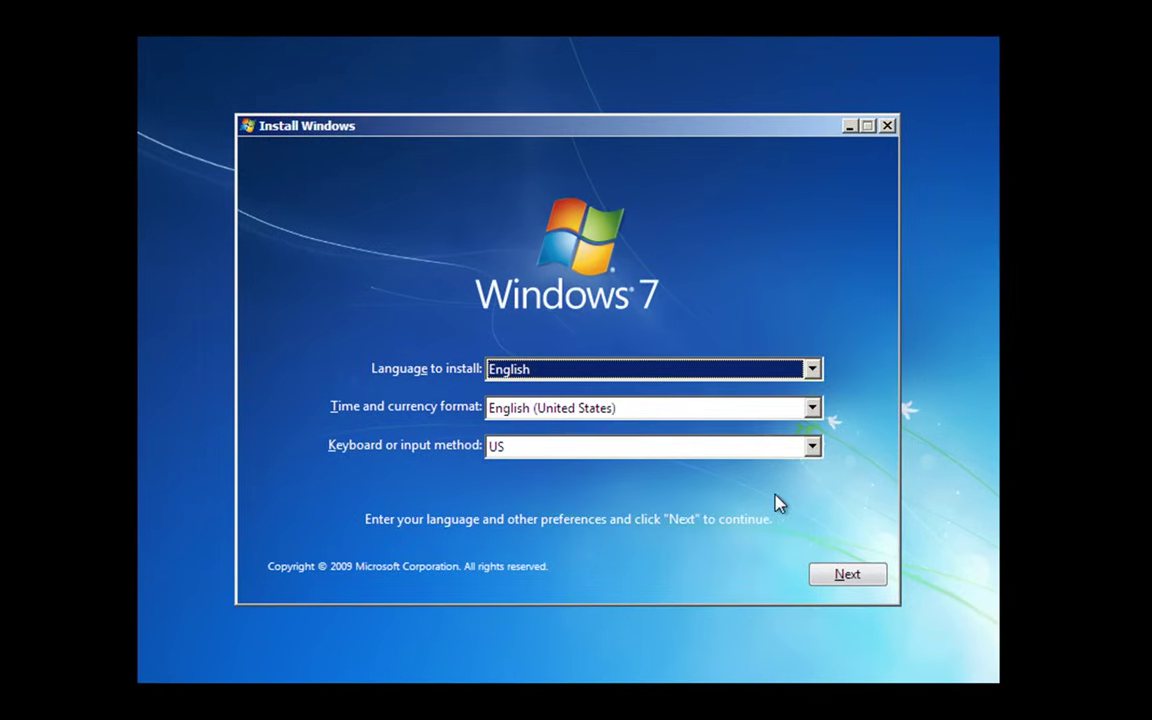
Step: Set the time and currency format to English (United Kingdom) and continue past the language preferences
left_click(818, 410)
key("Up")
key("Return")
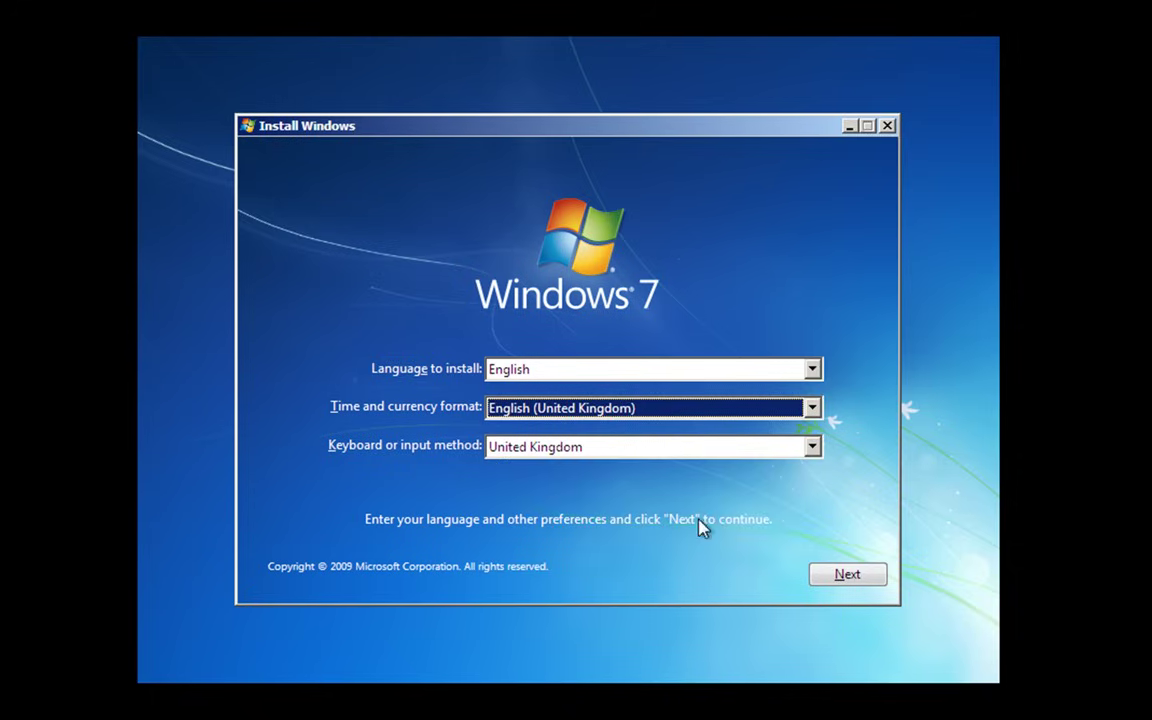
left_click(850, 577)
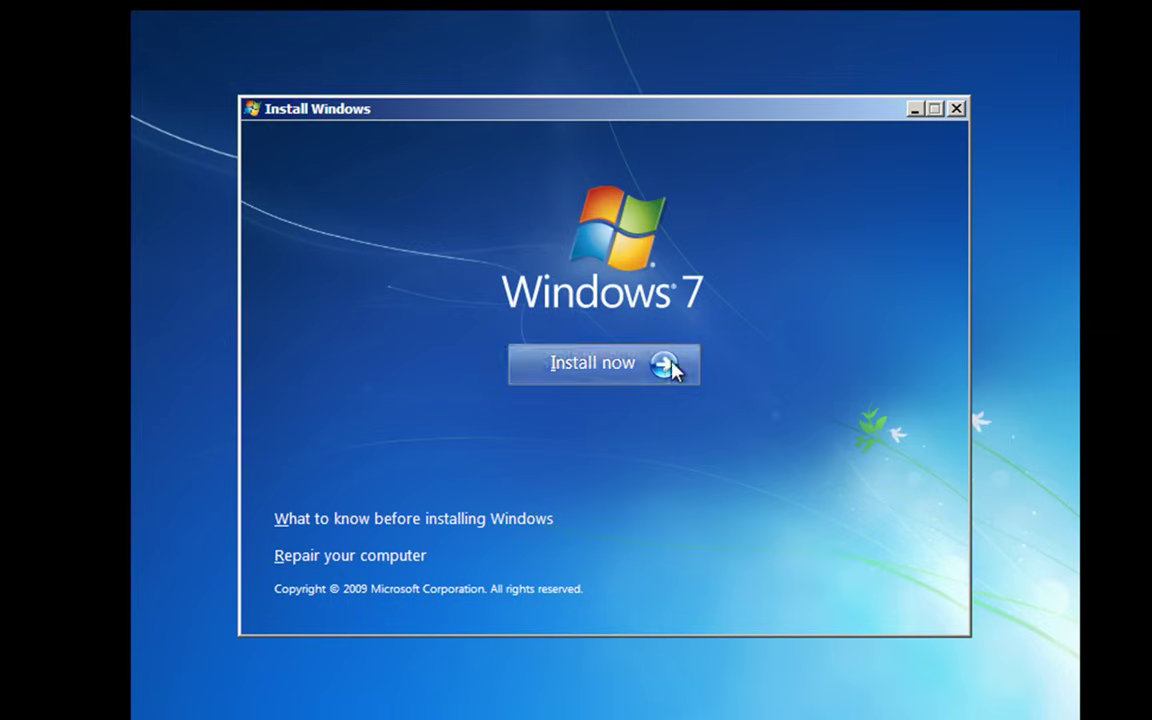
Step: Start the Windows 7 installation and accept the license terms
left_click(648, 375)
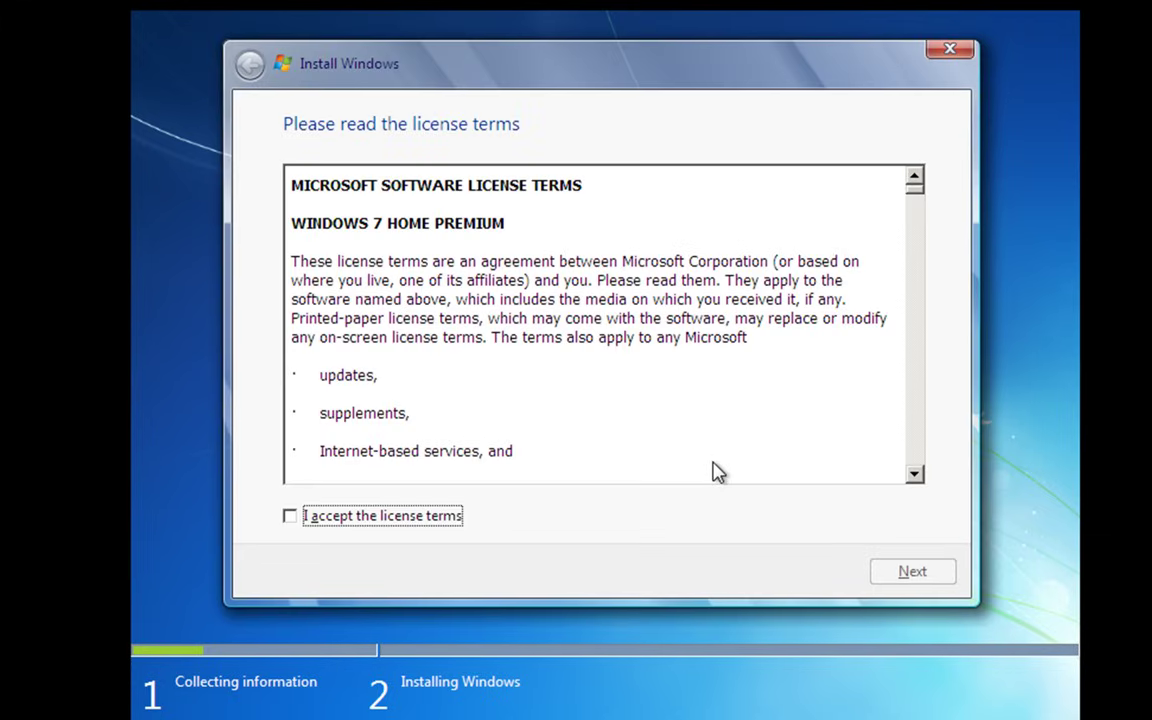
left_click(289, 516)
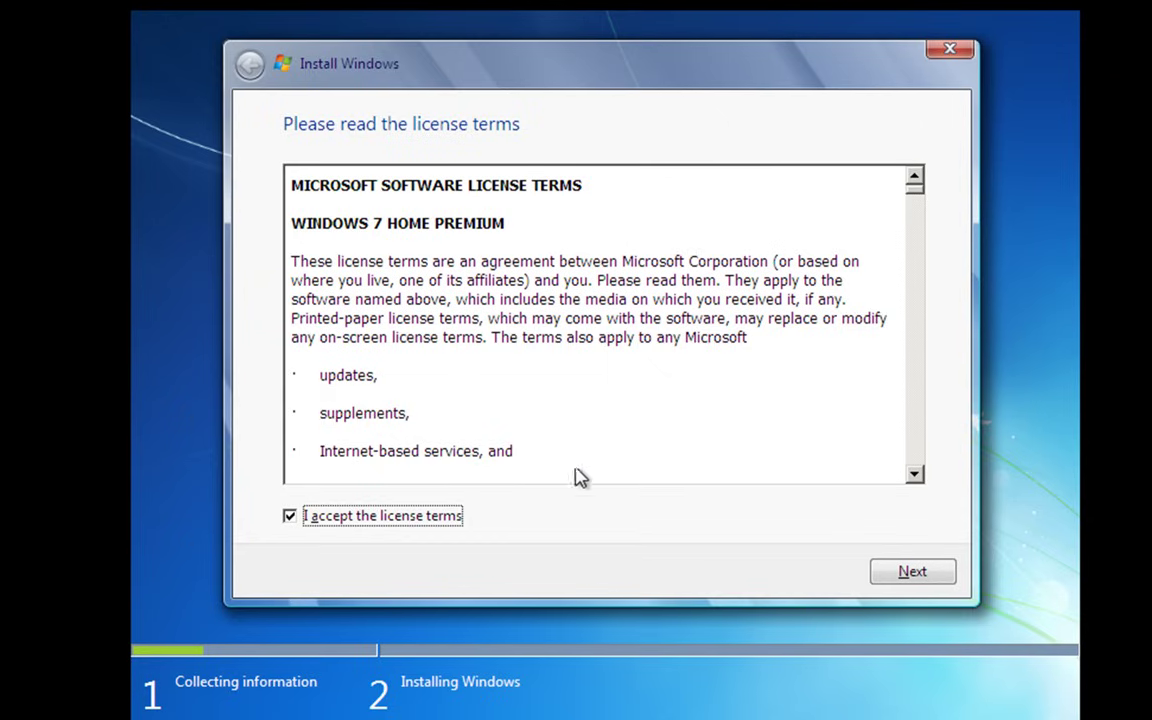
left_click(902, 583)
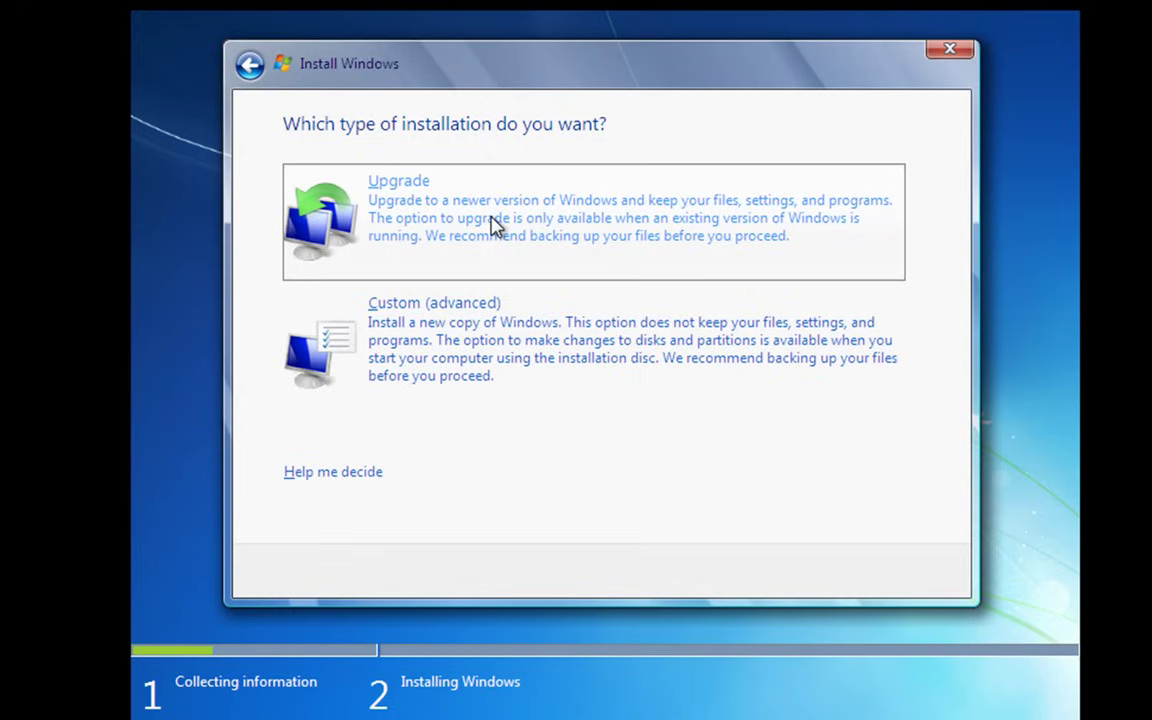
Step: Choose a Custom (advanced) installation, format Disk 0 Partition 1 and install Windows on it
left_click(476, 342)
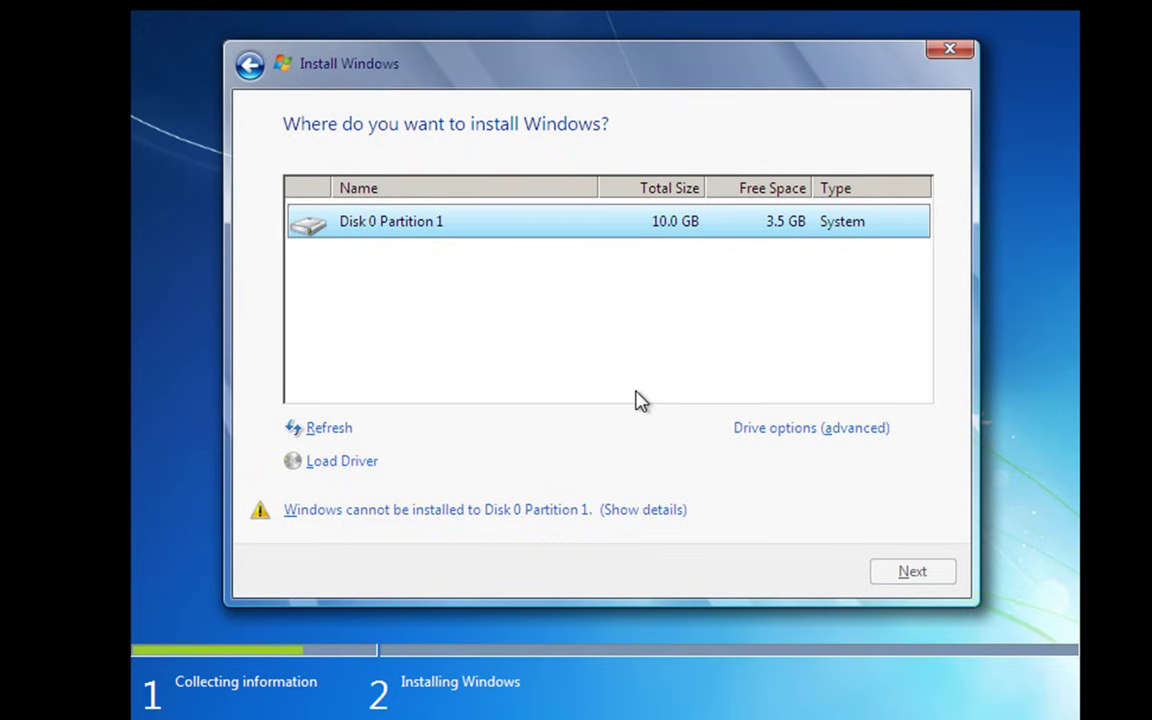
left_click(786, 437)
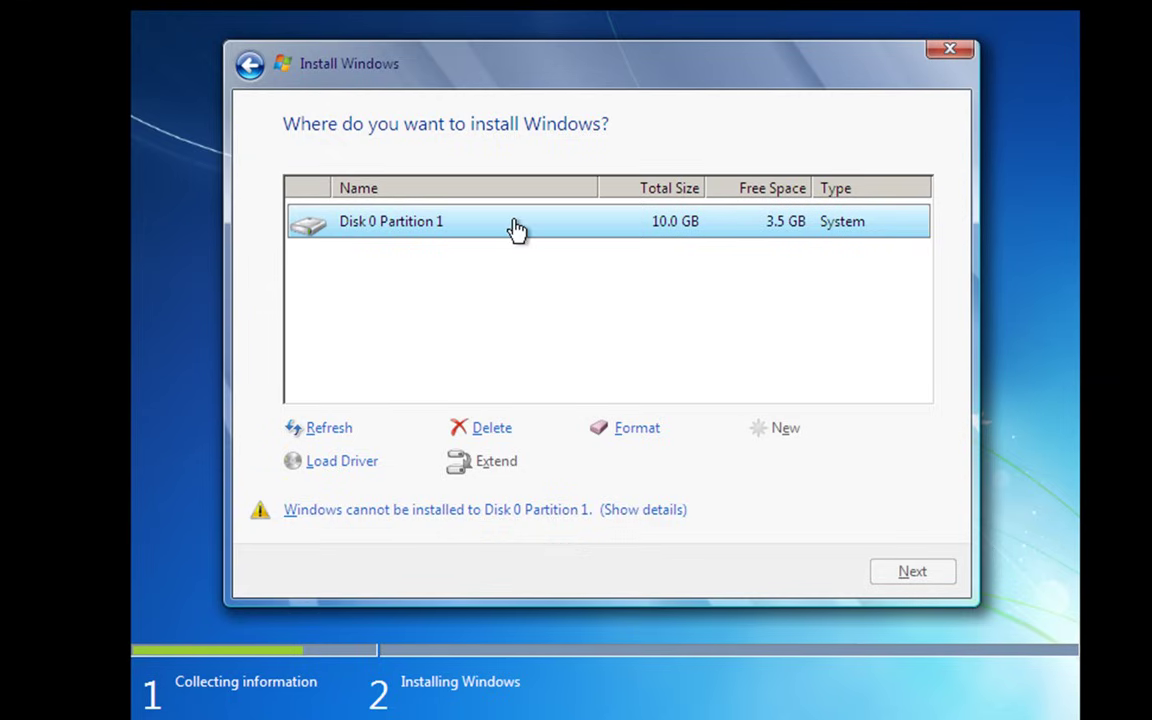
left_click(630, 427)
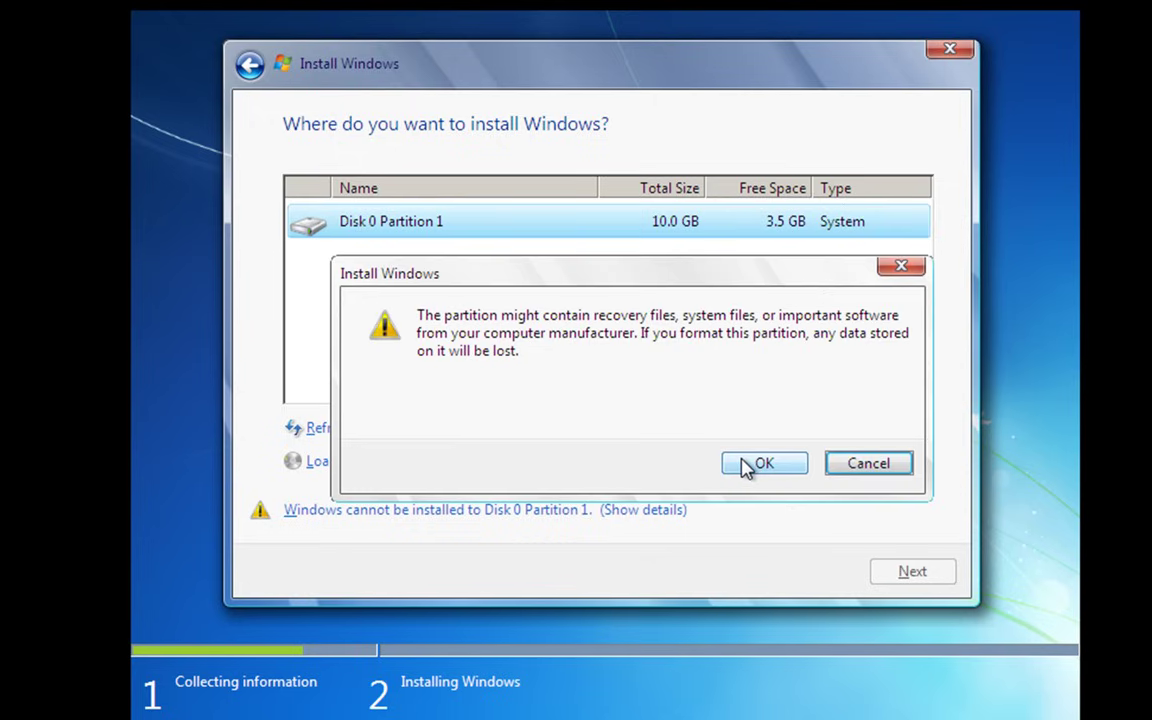
left_click(745, 466)
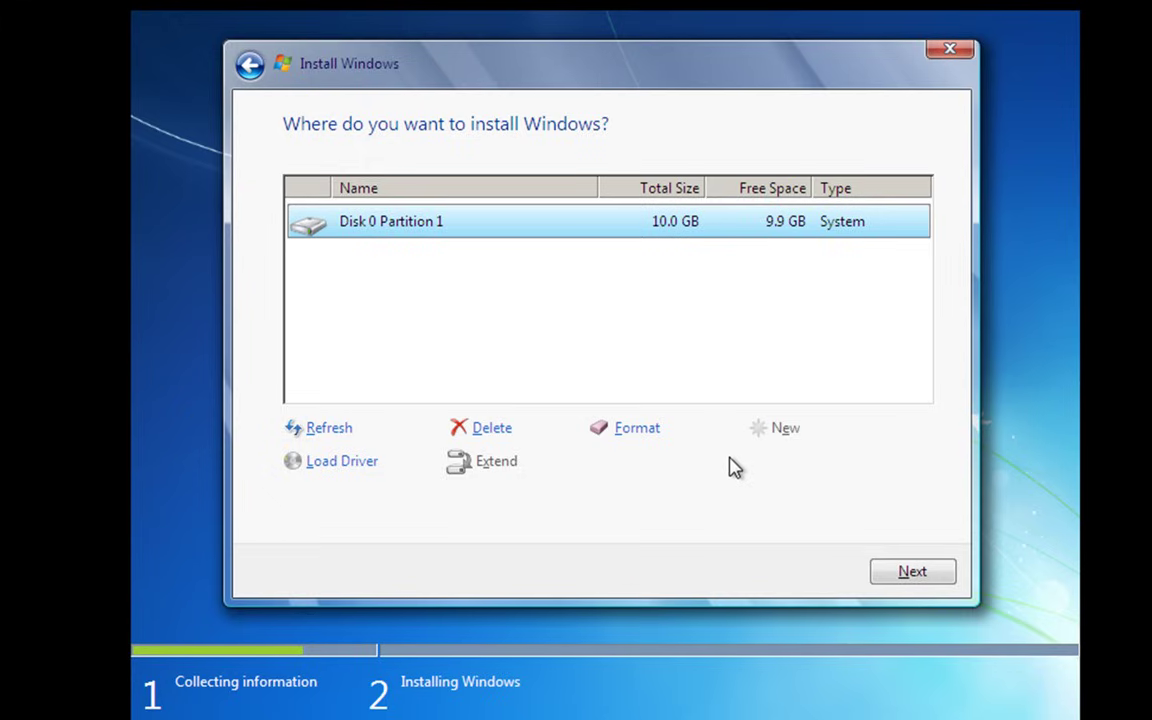
left_click(914, 574)
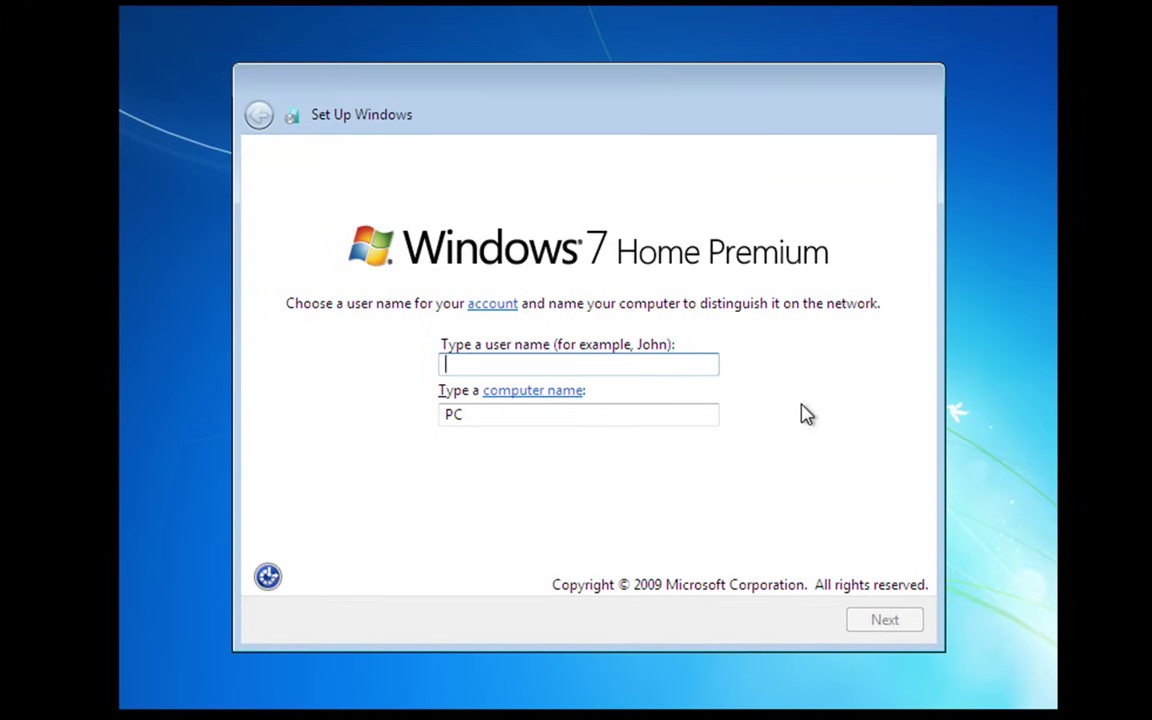
Step: Name the user account "DIY PC Repairs" and continue with its password left blank
type("DIY")
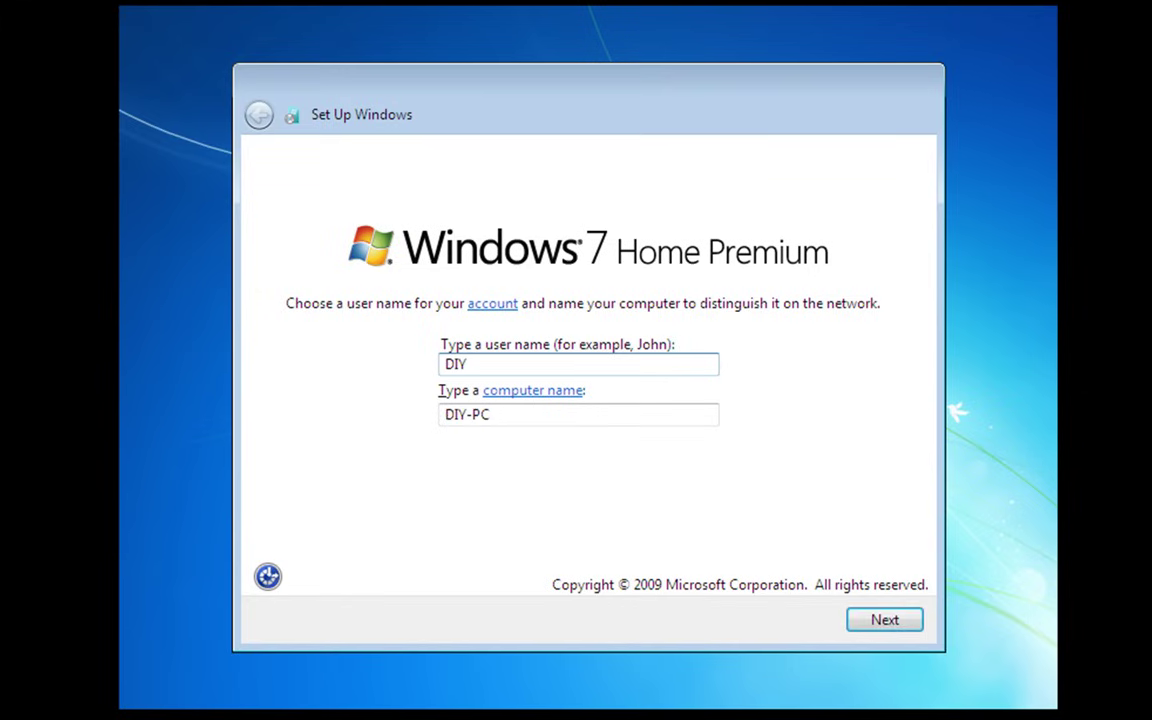
type(" PC Repa")
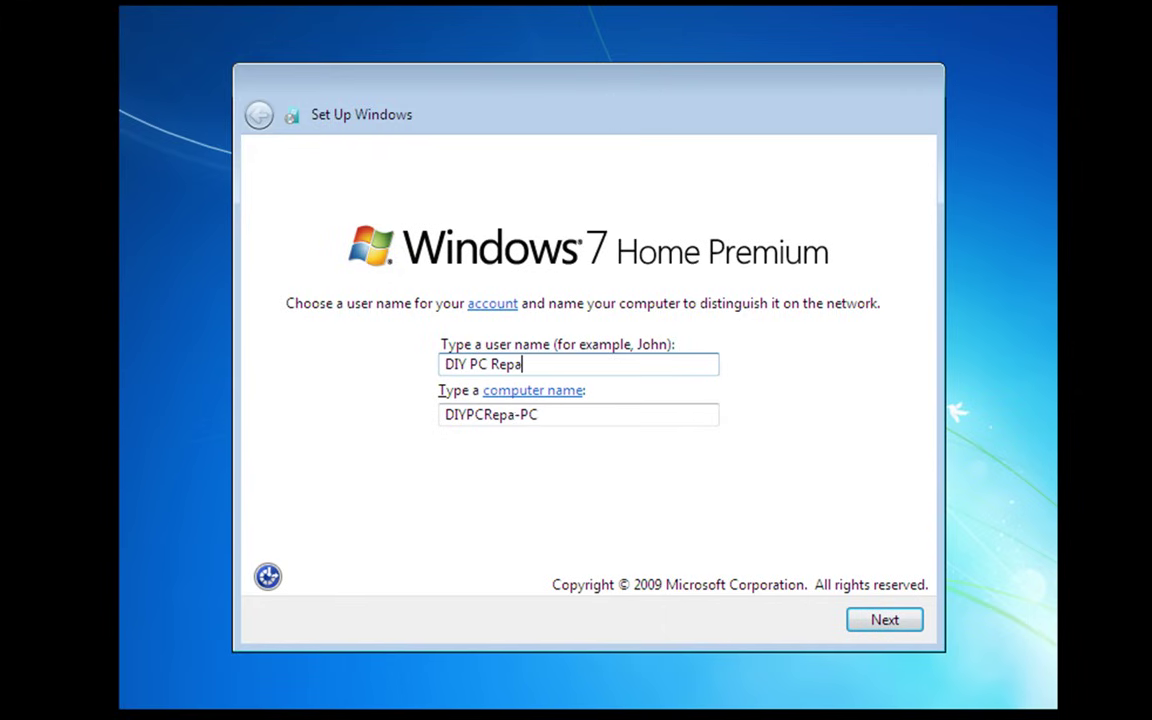
type("irs")
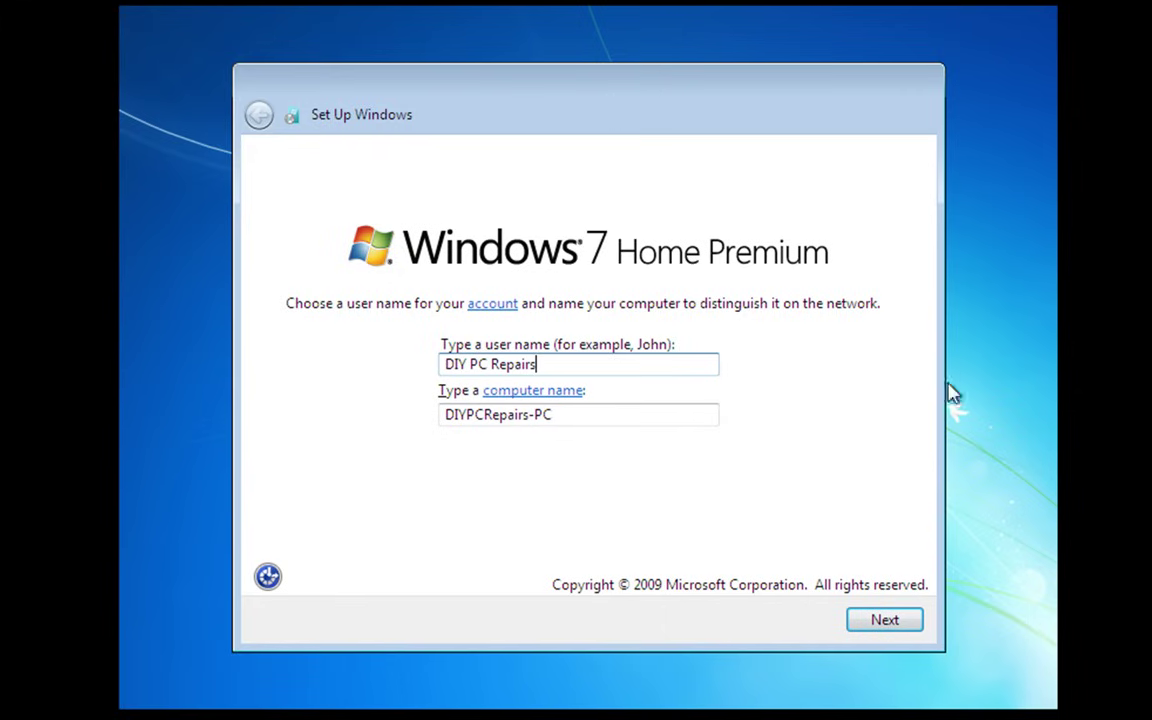
left_click(899, 628)
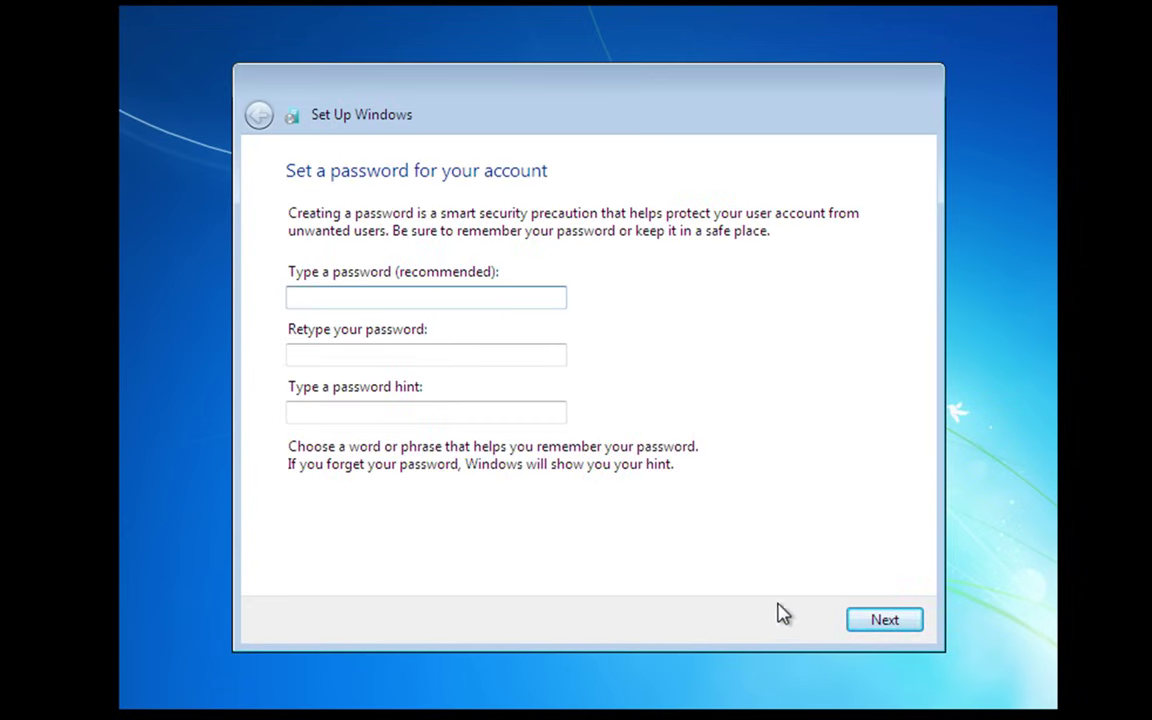
left_click(882, 630)
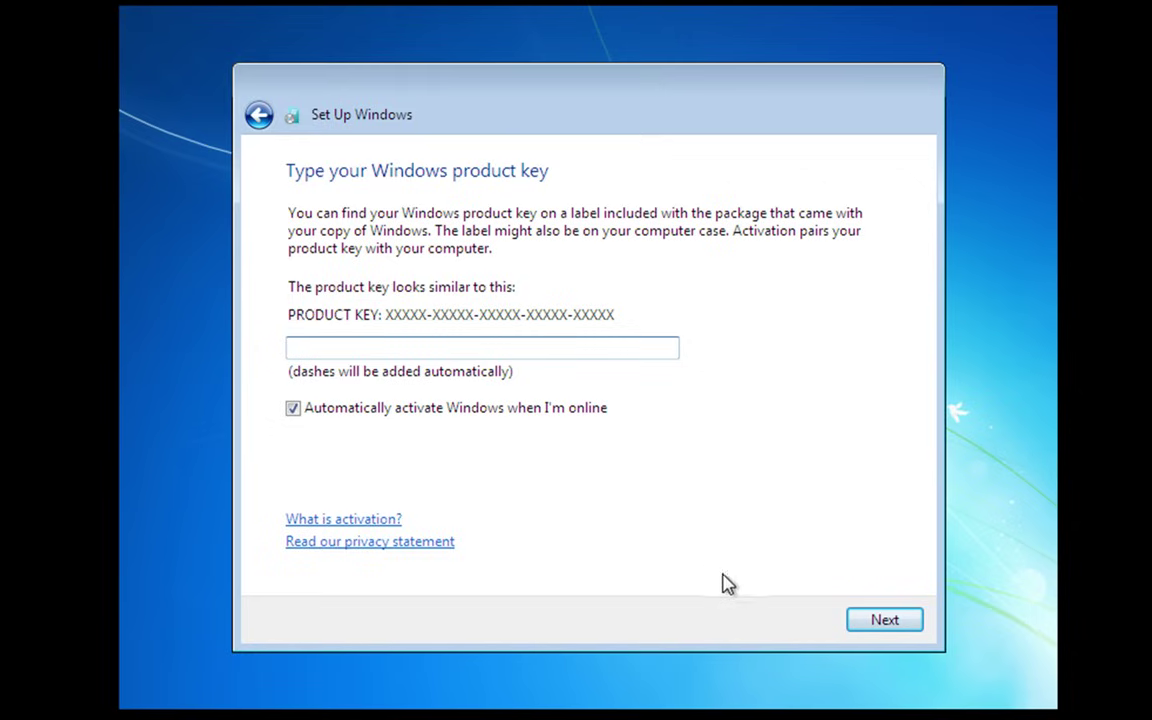
Step: Continue without entering a product key and choose the recommended protection and update settings
left_click(882, 623)
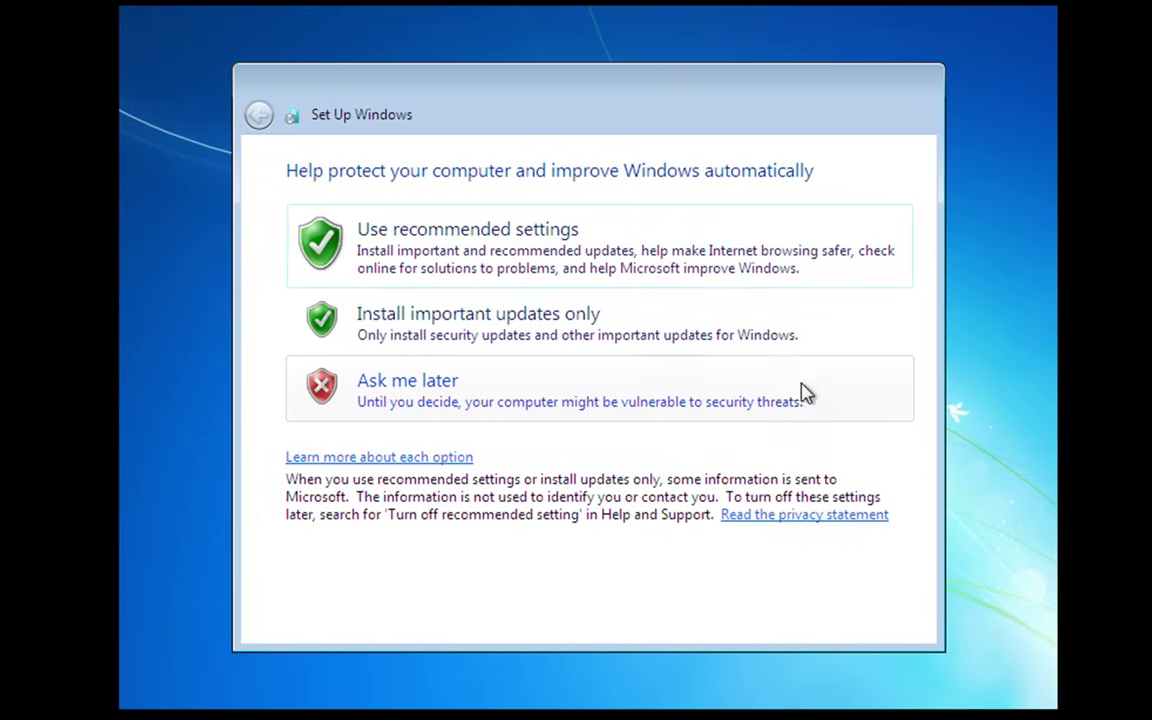
left_click(463, 248)
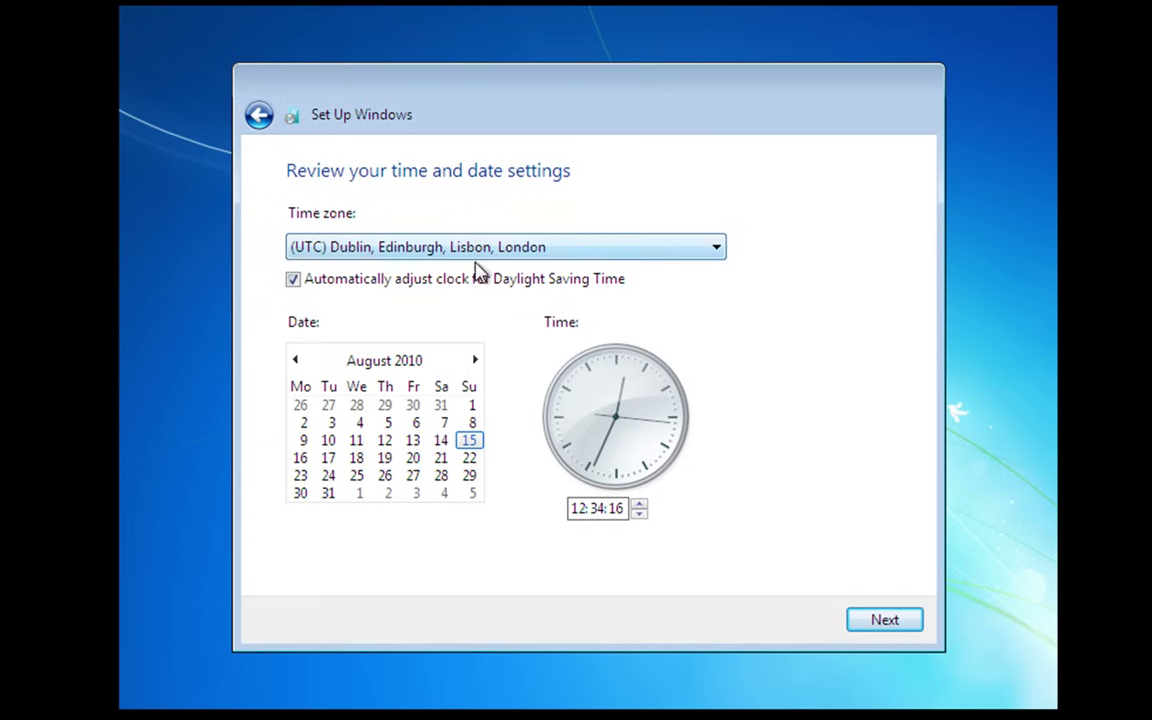
Step: Accept the time and date settings and set the location to Home network, skipping the homegroup
left_click(882, 621)
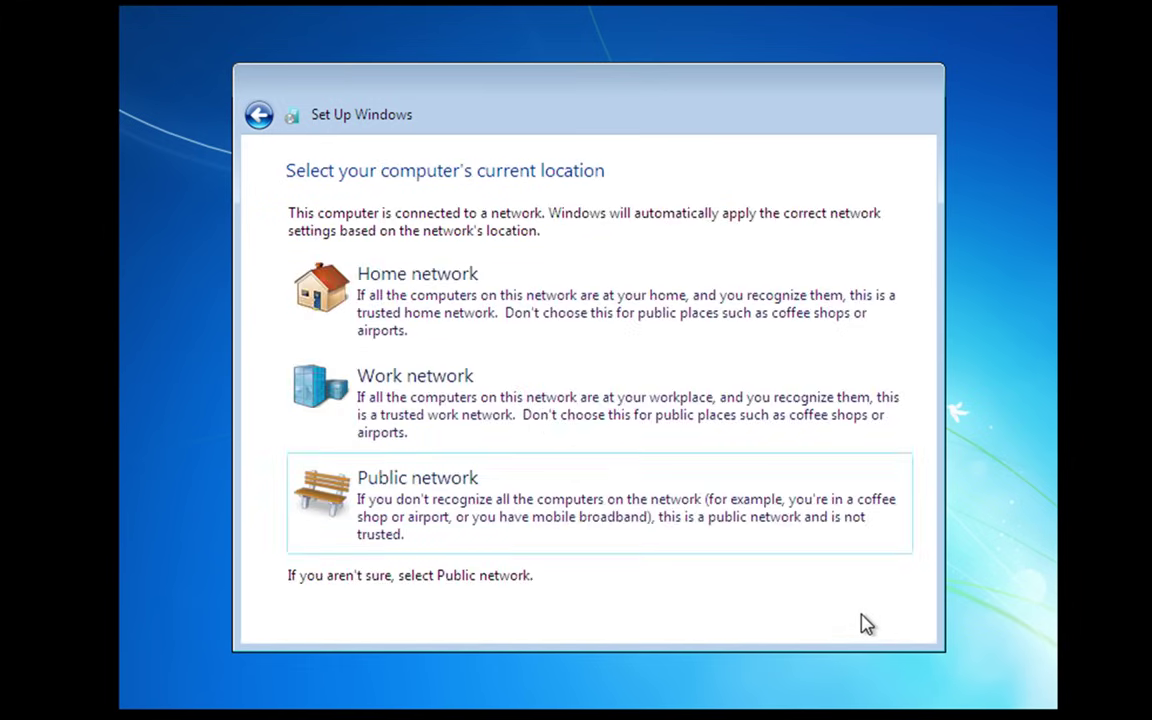
left_click(436, 294)
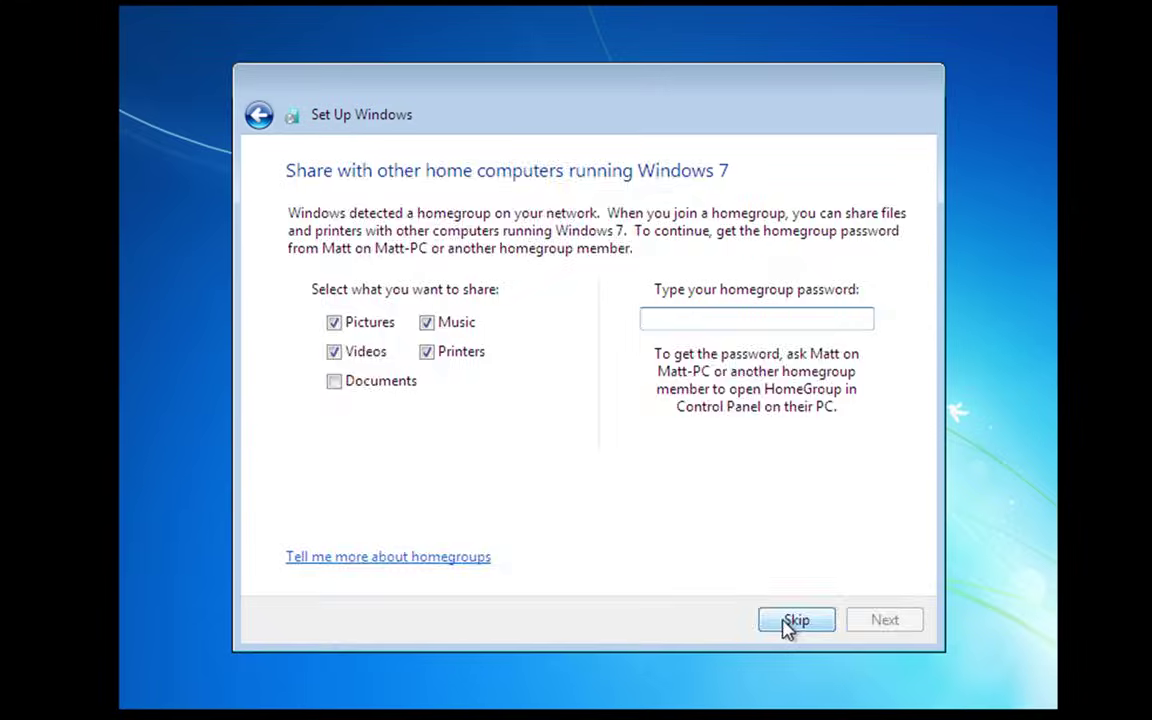
left_click(790, 621)
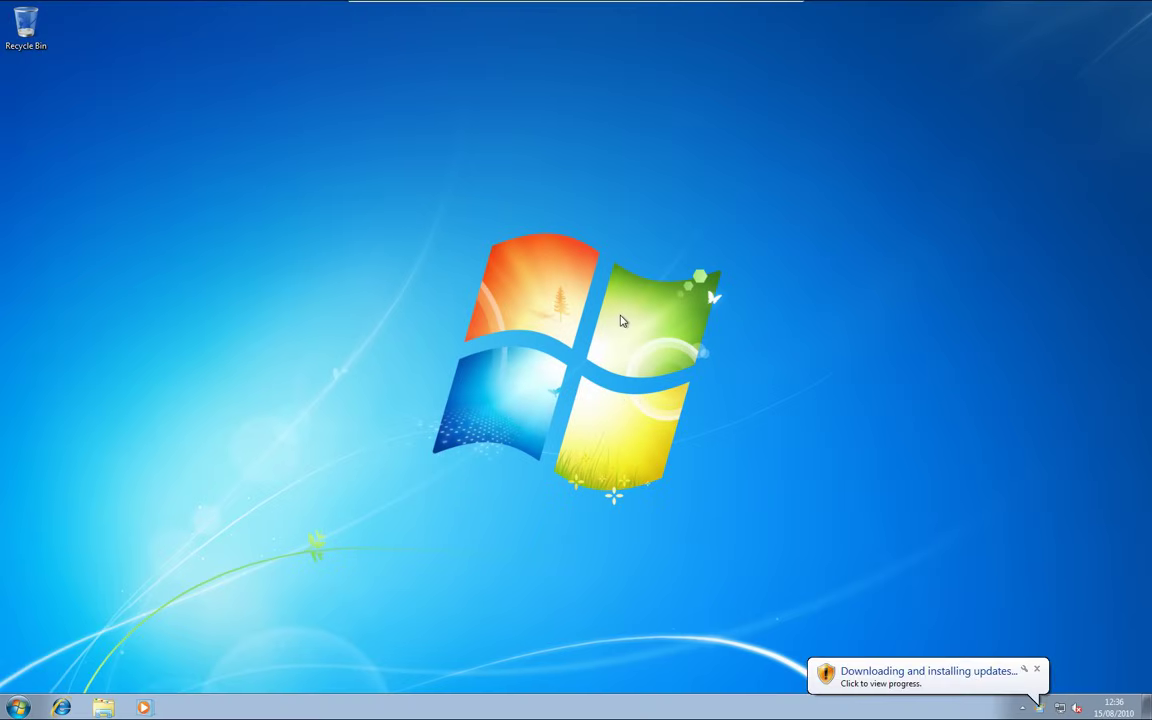
Step: Check the Windows Update download progress and minimize its window
left_click(1042, 708)
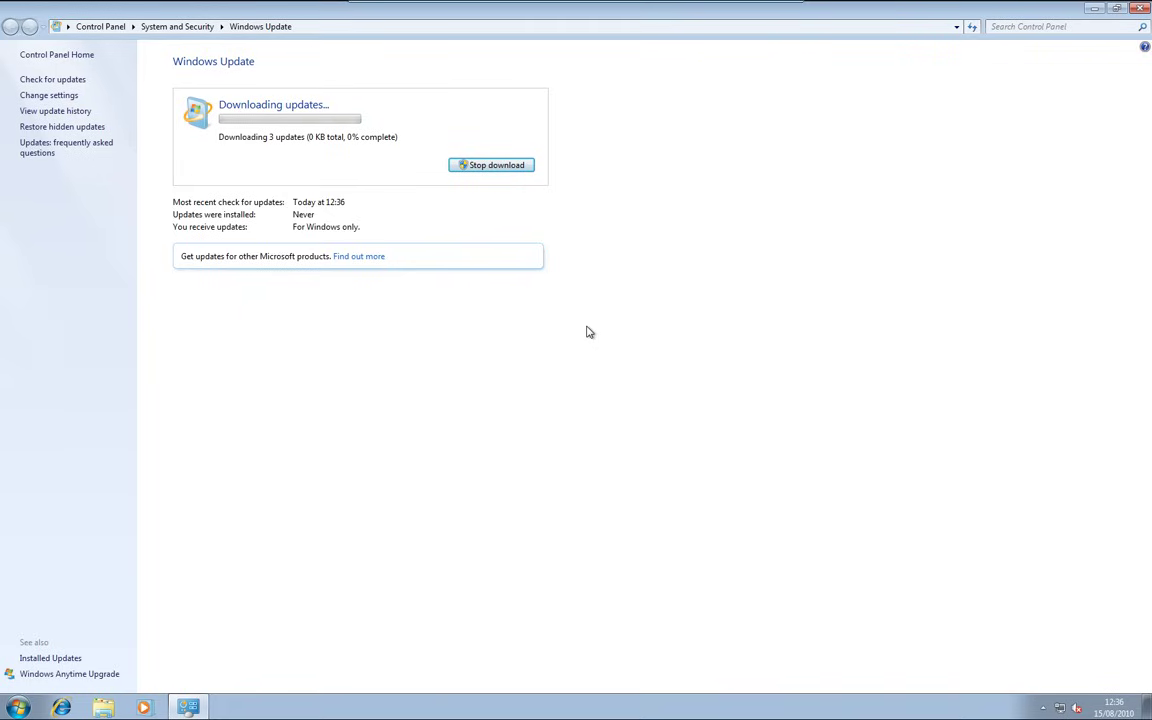
left_click(1092, 12)
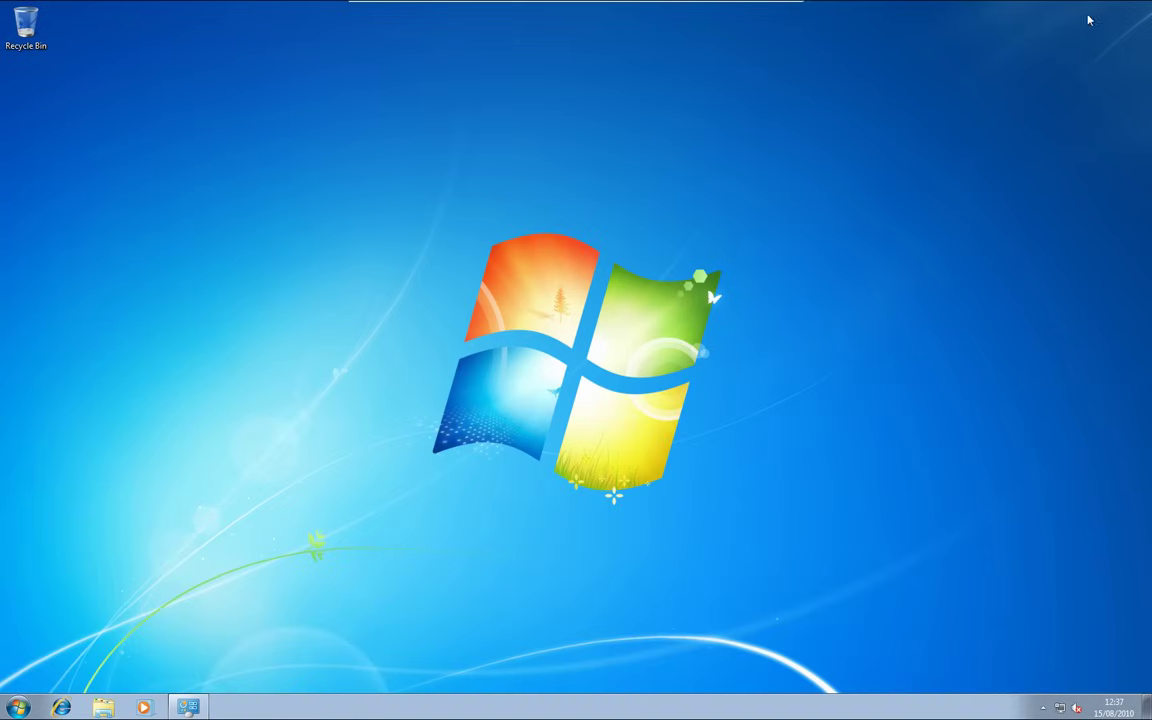
Step: Examine the available screen resolutions in the desktop's display settings and confirm 1680 × 1050
right_click(601, 373)
key("Escape")
right_click(352, 314)
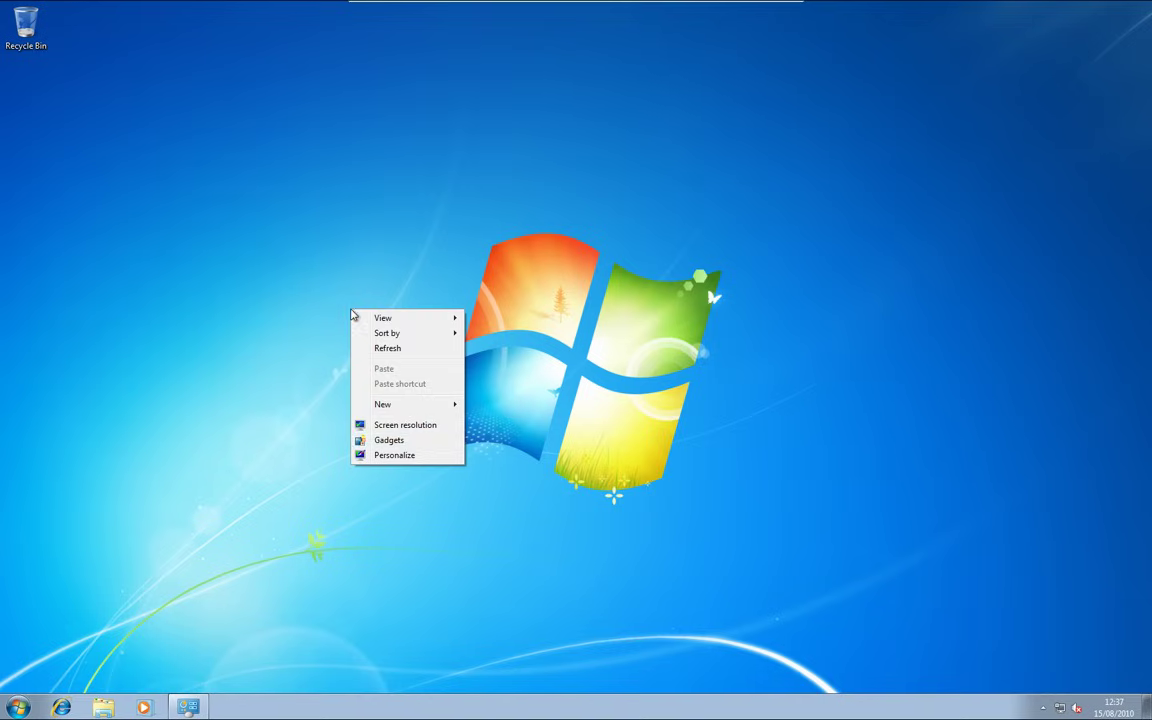
left_click(410, 427)
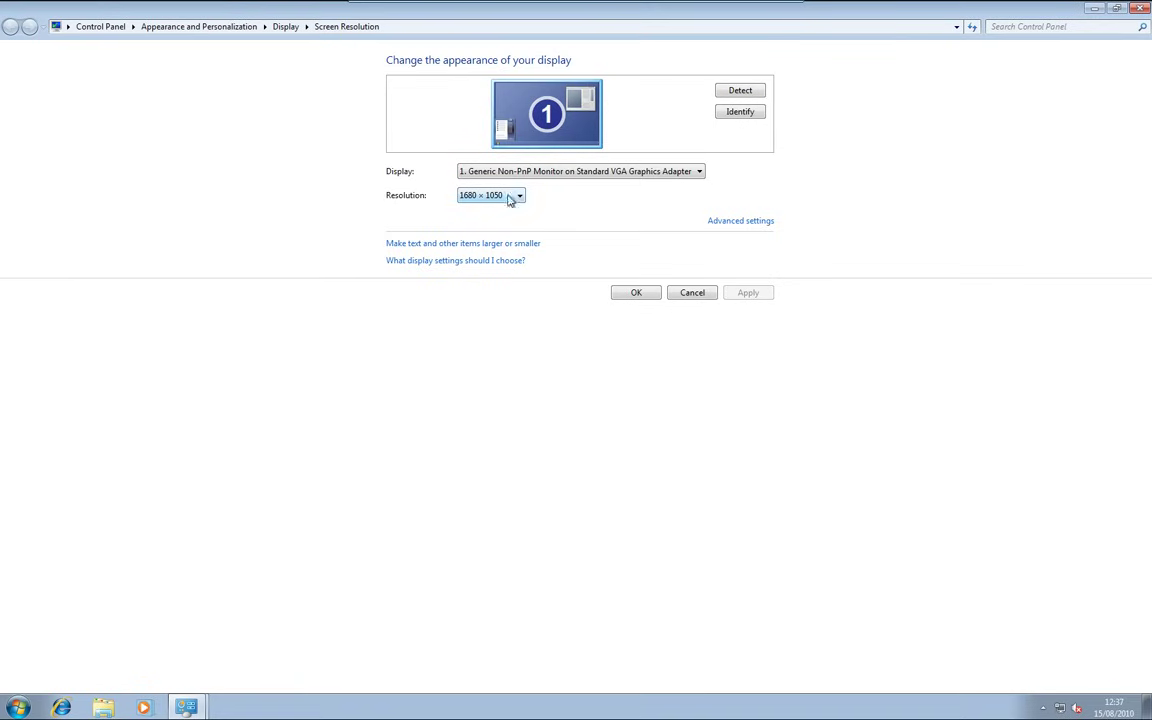
left_click(517, 195)
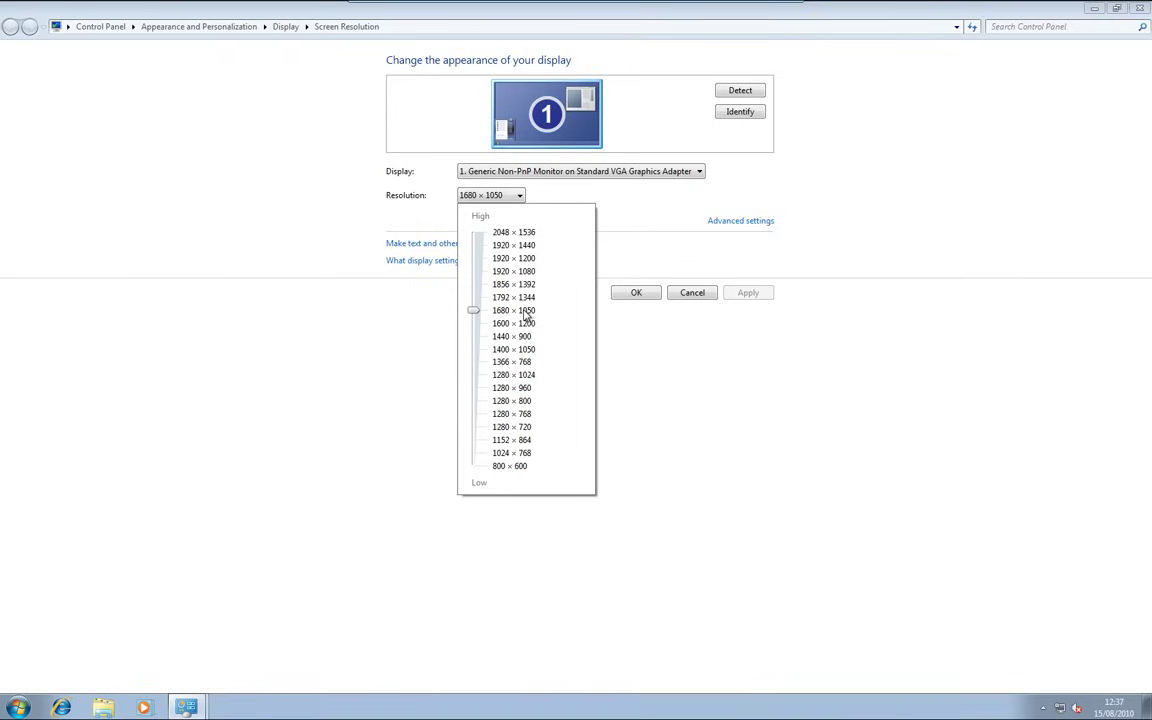
left_click(636, 293)
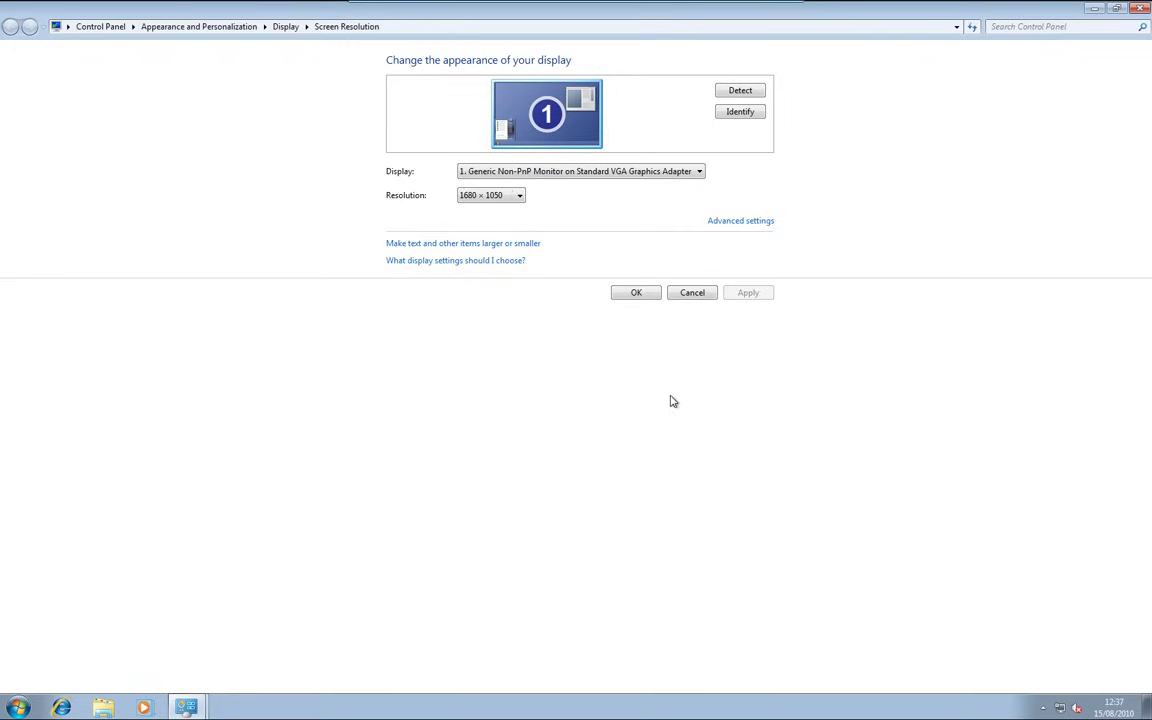
left_click(640, 296)
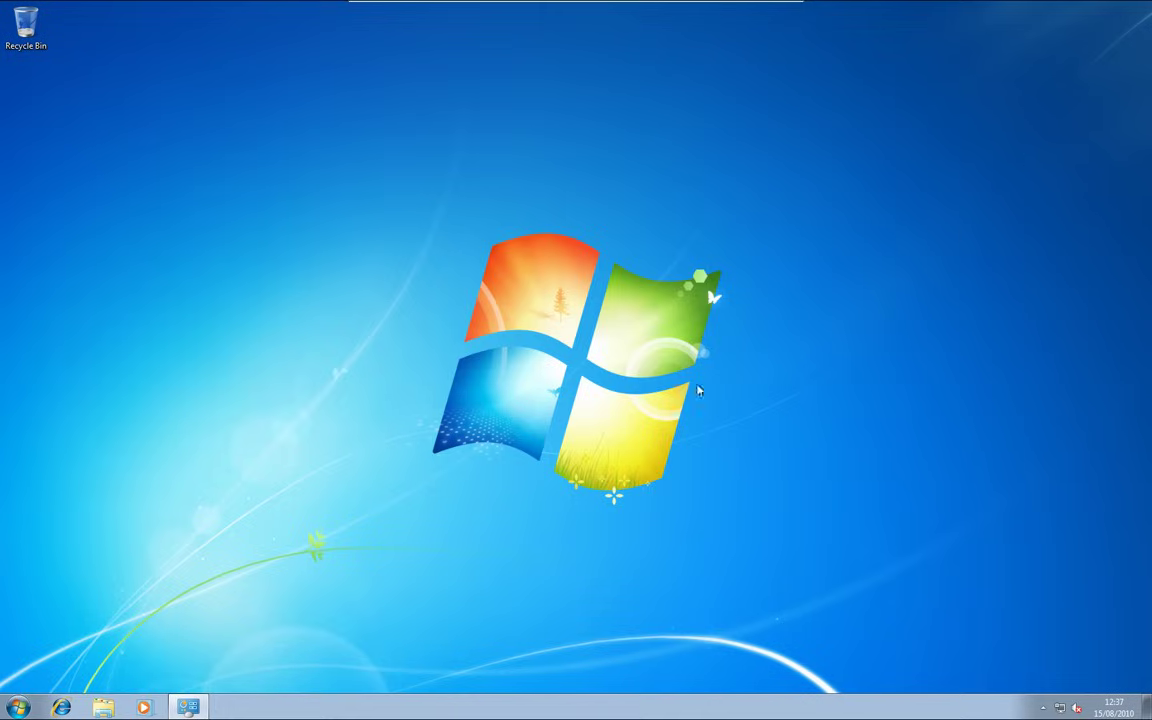